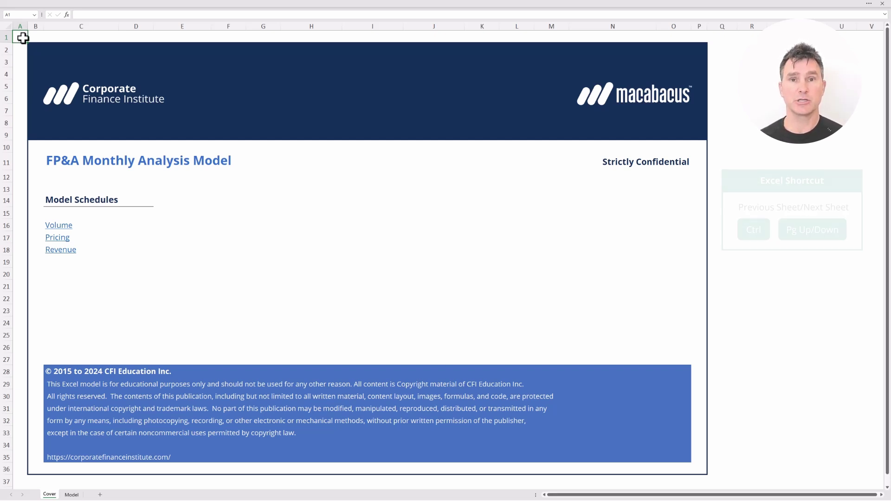
key("ctrl+Page_Down")
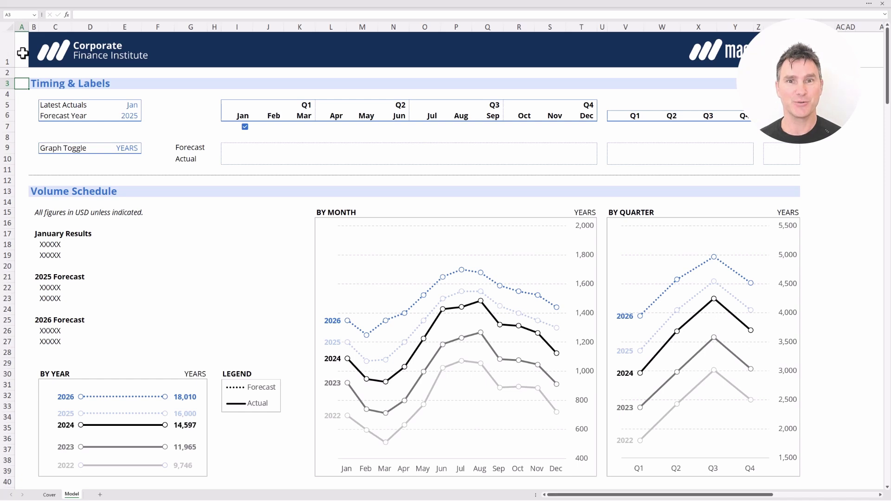
key("Right")
key("Right")
key("Right")
key("Right")
key("Right")
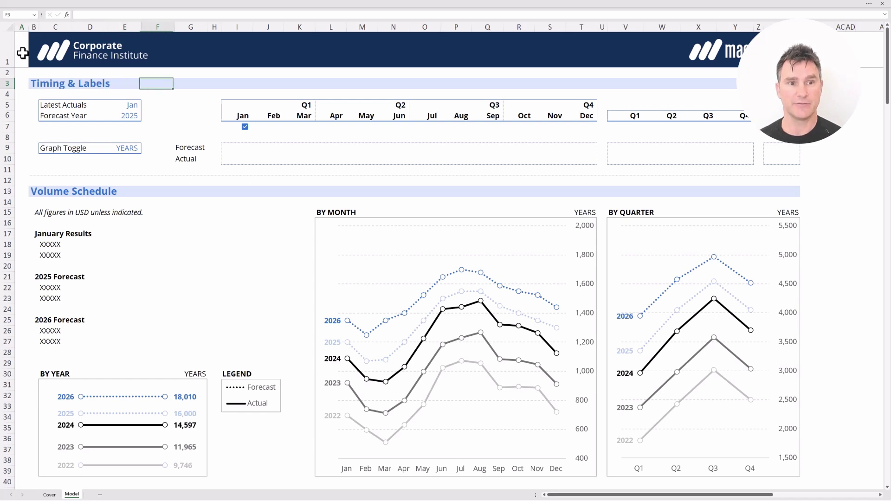
key("Down")
key("Down")
key("shift+Left")
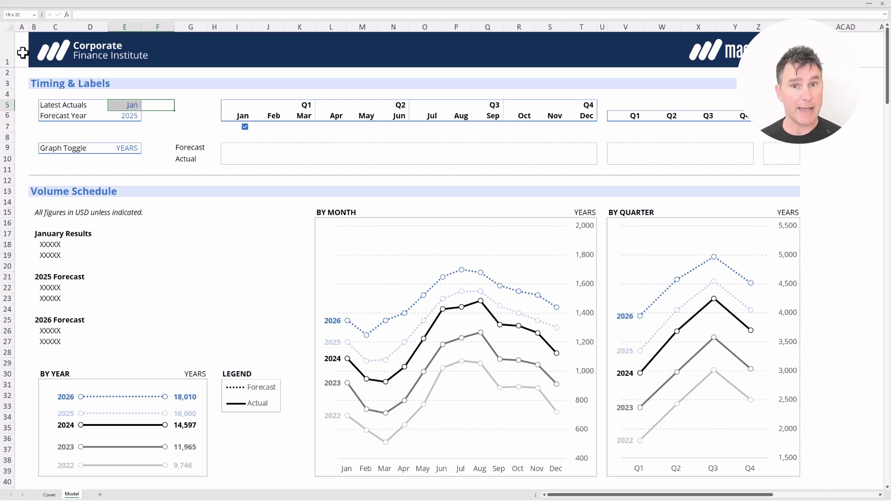
key("Down")
key("Down")
key("Down")
key("Down")
key("Down")
key("Down")
key("Left")
key("Left")
key("Left")
key("shift+Right")
key("shift+Right")
key("shift+Right")
key("shift+Down")
key("shift+Right")
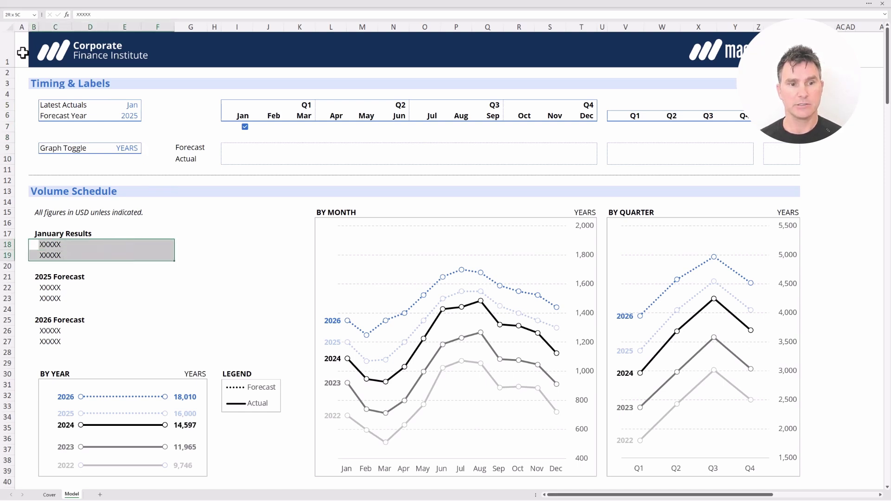
key("shift+Right")
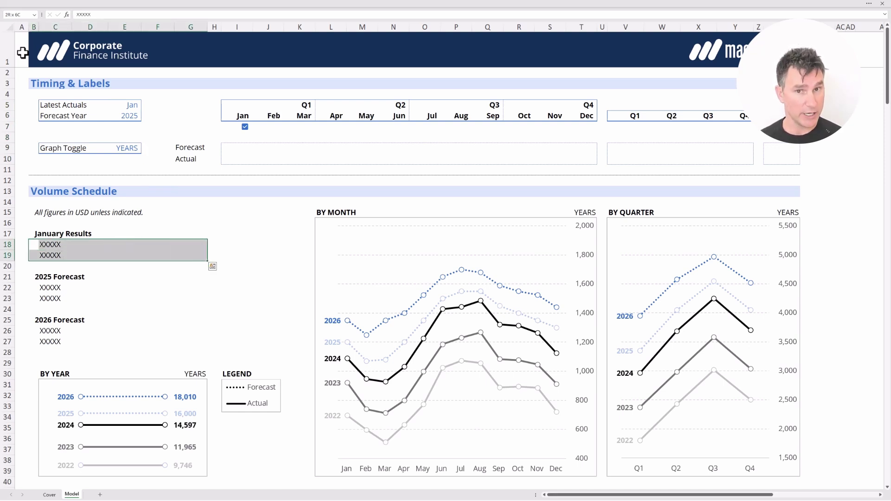
key("Down")
key("Down")
key("Down")
key("Down")
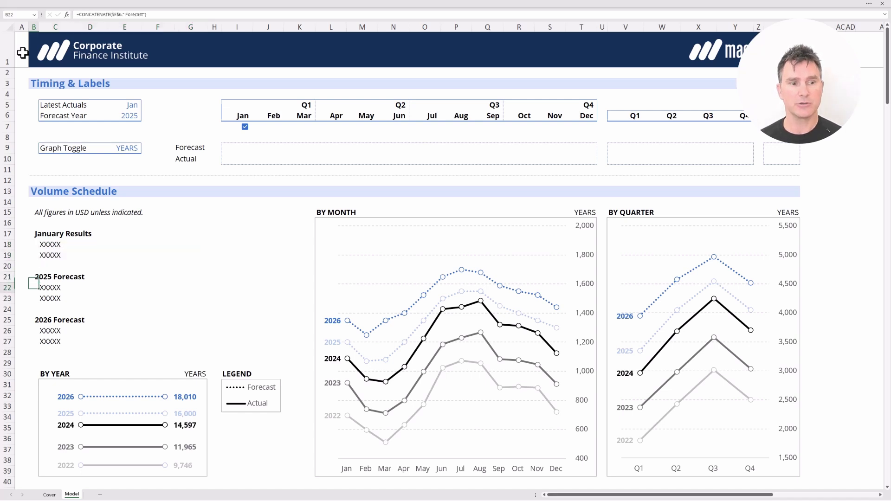
key("shift+Down")
key("shift+Right")
key("shift+Right")
key("shift+Right")
key("shift+Right")
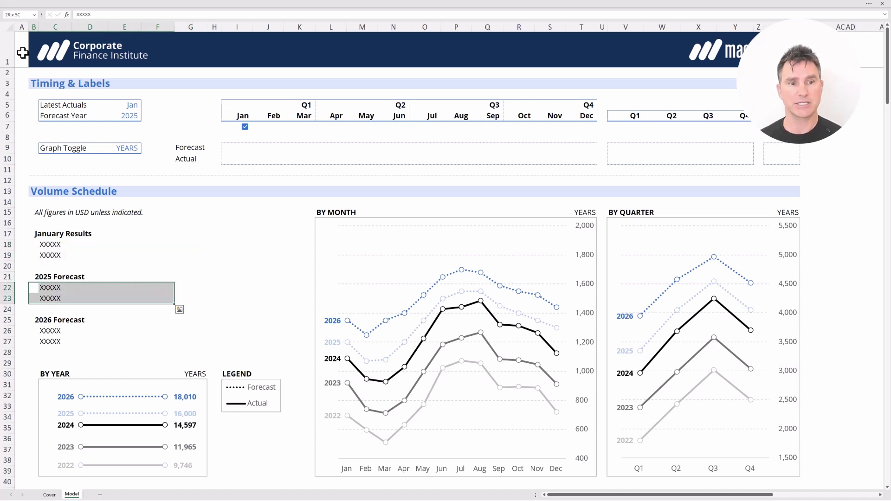
key("Down")
key("Down")
key("Down")
key("Down")
key("shift+Down")
key("shift+Right")
key("shift+Right")
key("shift+Right")
key("shift+Right")
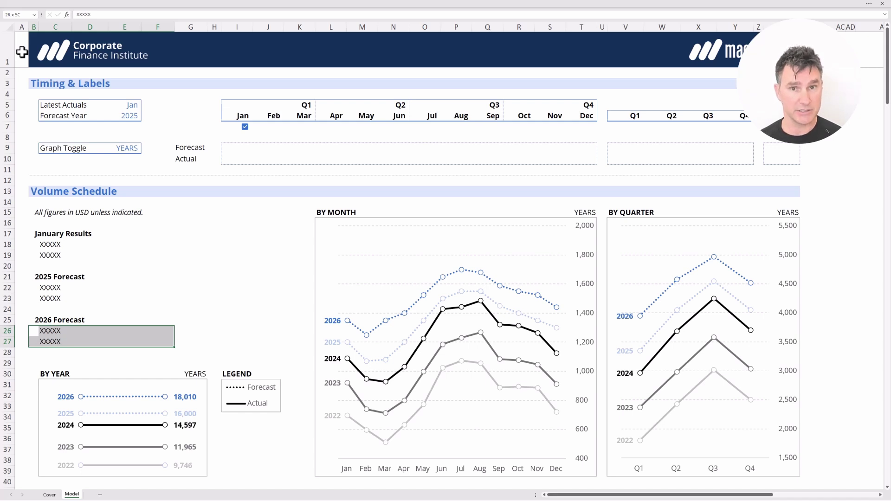
key("Up")
key("Up")
key("Up")
key("Up")
key("Up")
key("Up")
key("Up")
key("Up")
key("Up")
key("shift+Right")
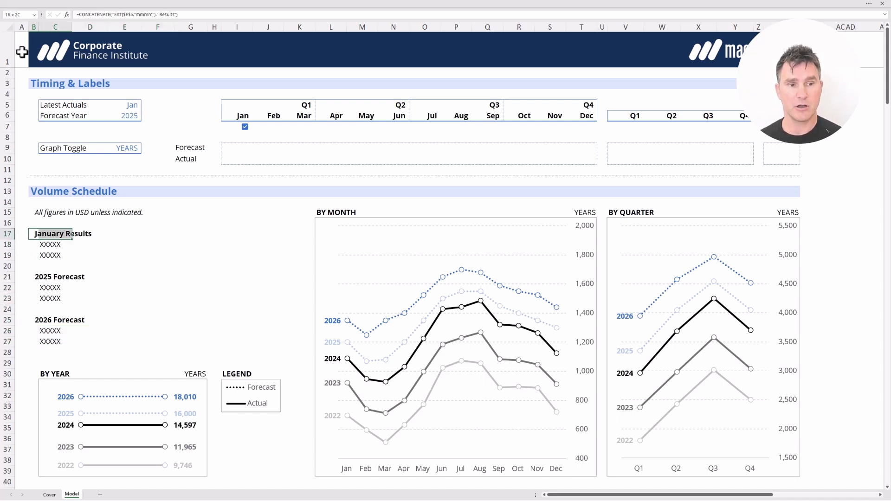
key("shift+Right")
key("shift+Right")
key("shift+Right")
key("shift+Down")
key("shift+Down")
key("shift+Down")
key("shift+Down")
key("shift+Down")
key("shift+Down")
key("shift+Down")
key("shift+Down")
key("shift+Down")
key("shift+Down")
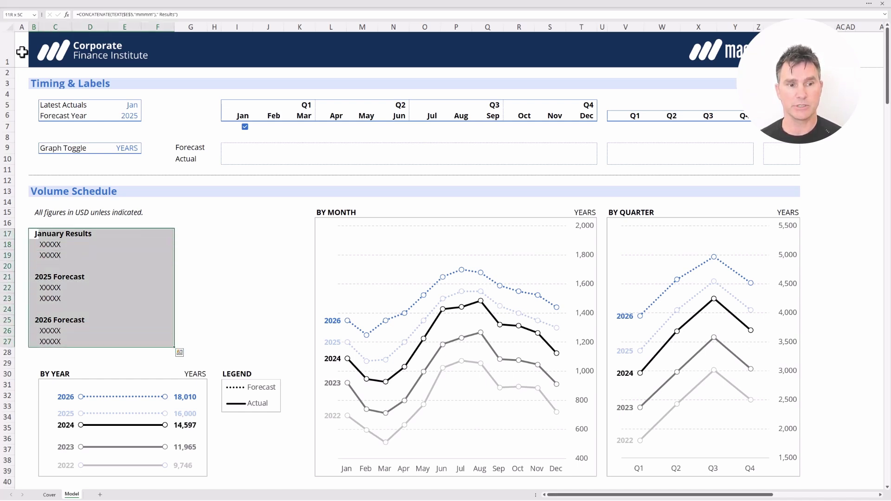
key("shift+Up")
key("shift+Down")
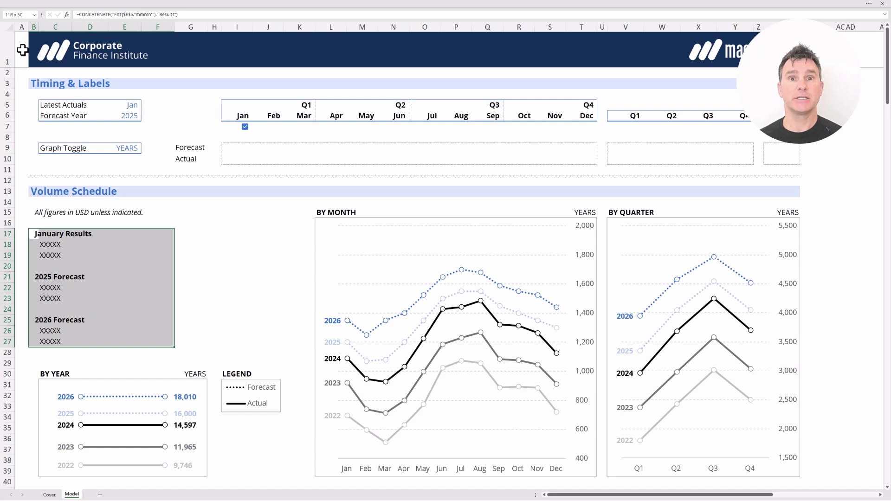
Step: Change the Latest Actuals month in E5 from Jan to Feb
key("Up")
key("Up")
key("Up")
key("Up")
key("Up")
key("Up")
key("Up")
key("Up")
key("Up")
key("Up")
key("Up")
key("Up")
key("Down")
key("Right")
key("Right")
key("Right")
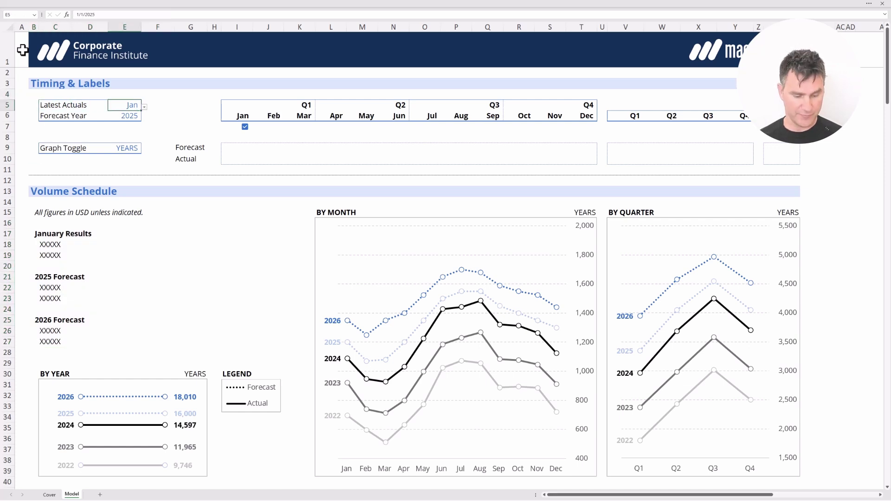
key("alt+Down")
key("Down")
key("Return")
key("Right")
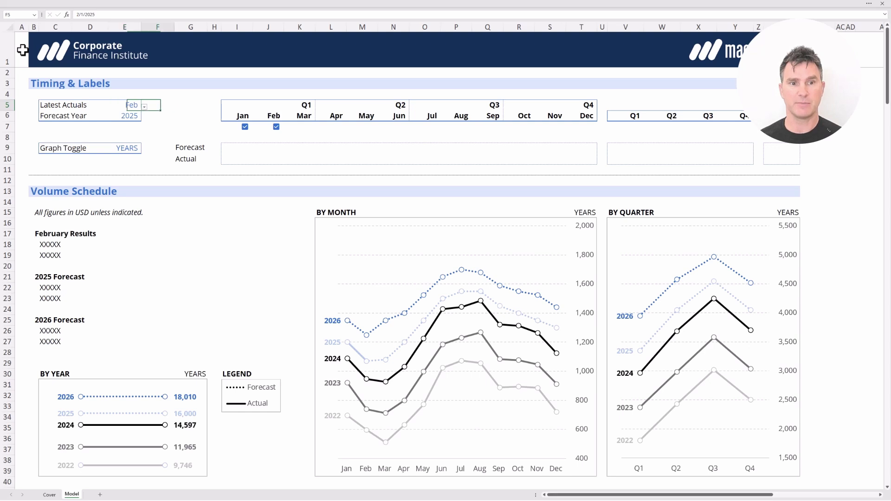
Step: Select the Jan and Feb monthly actuals checkboxes to check both are ticked
key("Right")
key("Right")
key("Right")
key("Down")
key("shift+Right")
key("shift+Down")
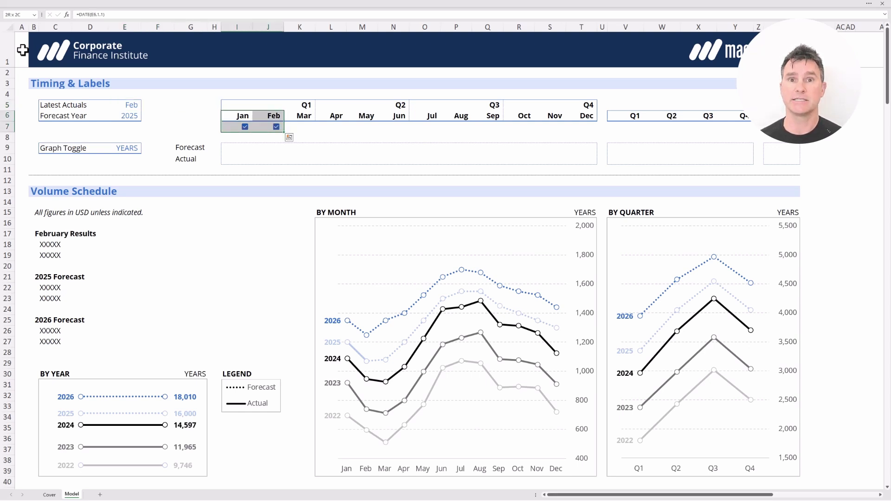
Step: Select the February Results heading and forecast label block, then return to Latest Actuals
key("Left")
key("Left")
key("Left")
key("Left")
key("Left")
key("Left")
key("Down")
key("Down")
key("Down")
key("Down")
key("Down")
key("Down")
key("Down")
key("Down")
key("Down")
key("Down")
key("Down")
key("Left")
key("shift+Right")
key("shift+Right")
key("shift+Right")
key("shift+Down")
key("shift+Down")
key("shift+Down")
key("shift+Down")
key("shift+Down")
key("shift+Down")
key("shift+Down")
key("shift+Down")
key("shift+Down")
key("shift+Down")
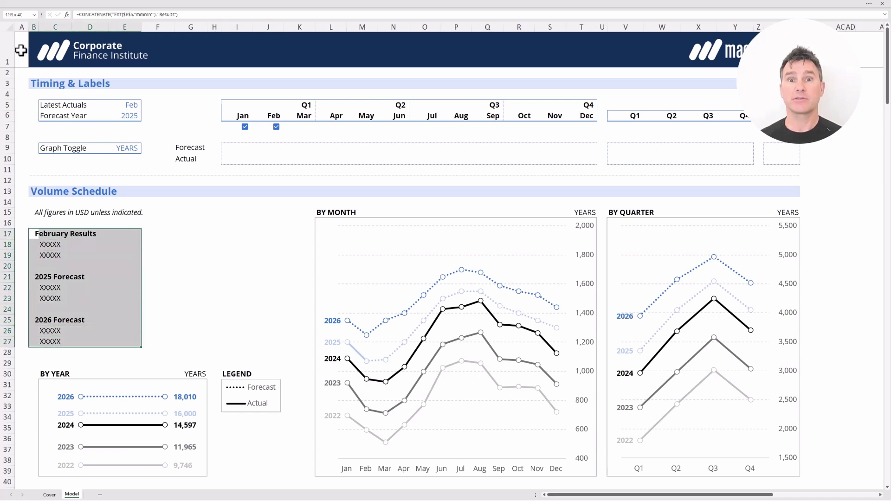
key("Up")
key("Up")
key("Up")
key("Up")
key("Up")
key("Up")
key("Up")
key("Up")
key("Up")
key("Up")
key("Up")
key("Up")
key("Right")
key("Right")
key("Right")
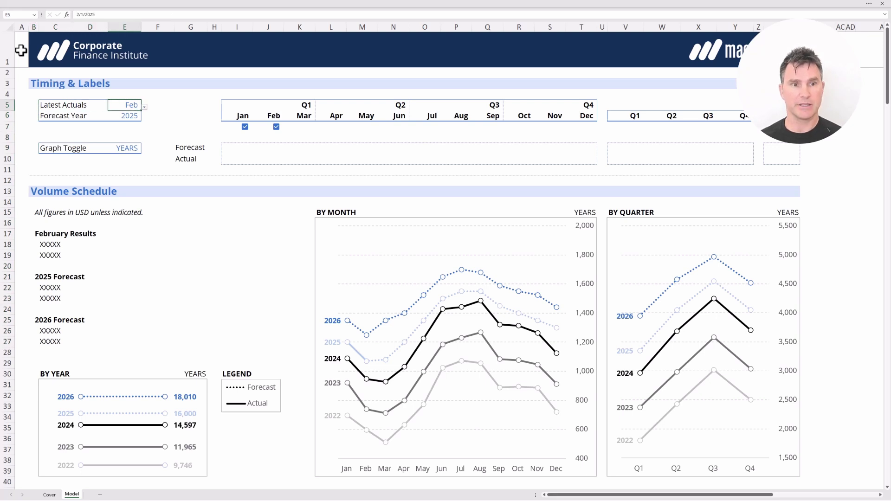
Step: Set Latest Actuals to Dec and select the full row of twelve monthly actuals flags
key("alt+Down")
key("Down")
key("Down")
key("Down")
key("Down")
key("Down")
key("Down")
key("Down")
key("Down")
key("Down")
key("Down")
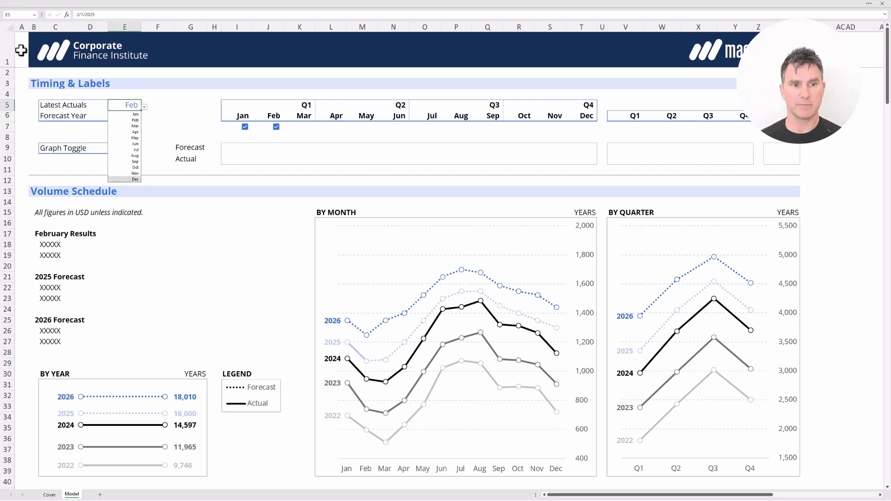
key("Return")
key("Right")
key("Right")
key("Right")
key("Right")
key("Down")
key("Down")
key("ctrl+shift+Right")
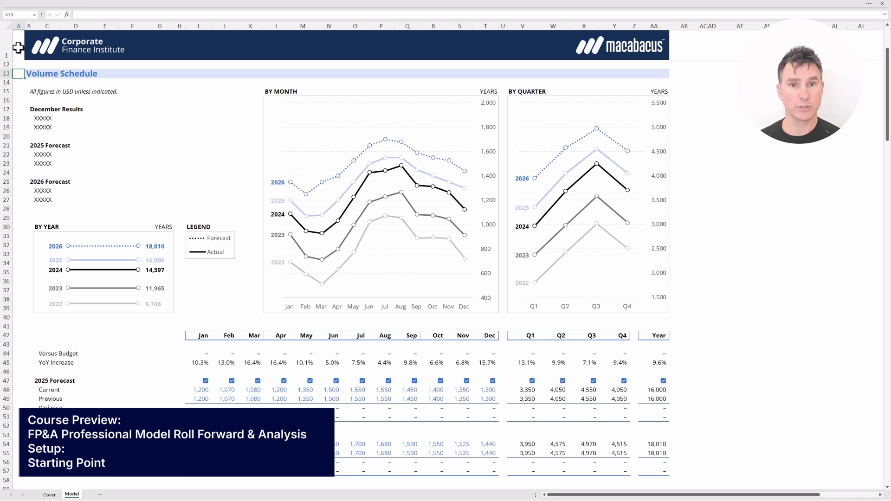
key("Down")
key("Down")
key("Down")
key("Down")
key("Down")
key("Down")
key("Down")
key("Down")
key("Down")
key("Down")
key("Down")
key("Down")
key("Down")
key("Down")
key("Down")
key("Down")
key("Down")
key("Down")
key("Down")
key("Down")
key("Right")
key("Right")
key("Down")
key("Right")
key("Right")
key("Right")
key("Right")
key("Right")
key("Right")
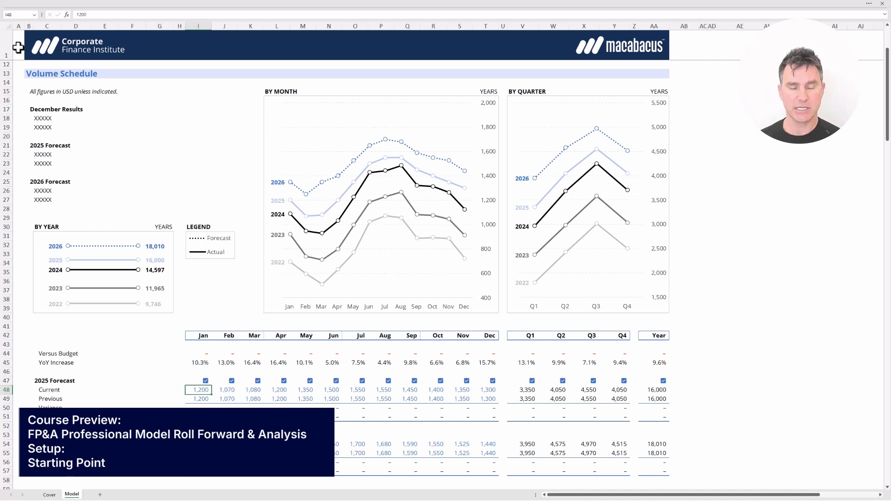
key("ctrl+shift+Right")
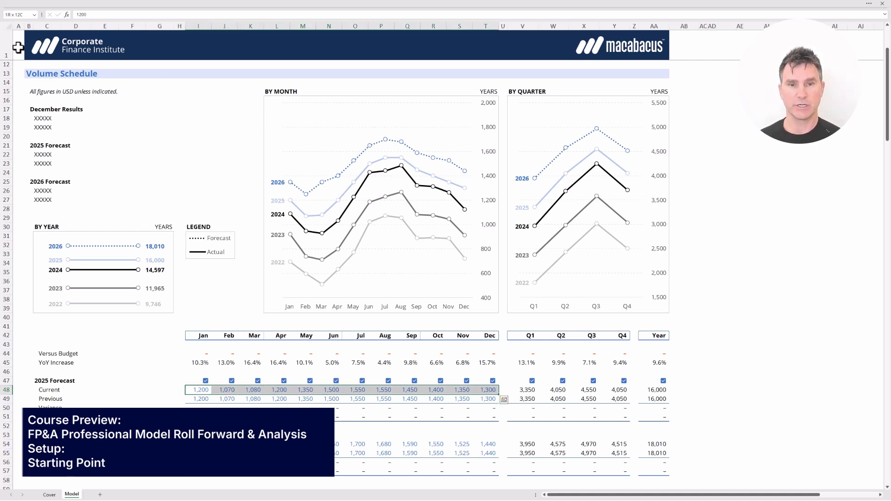
key("shift+Down")
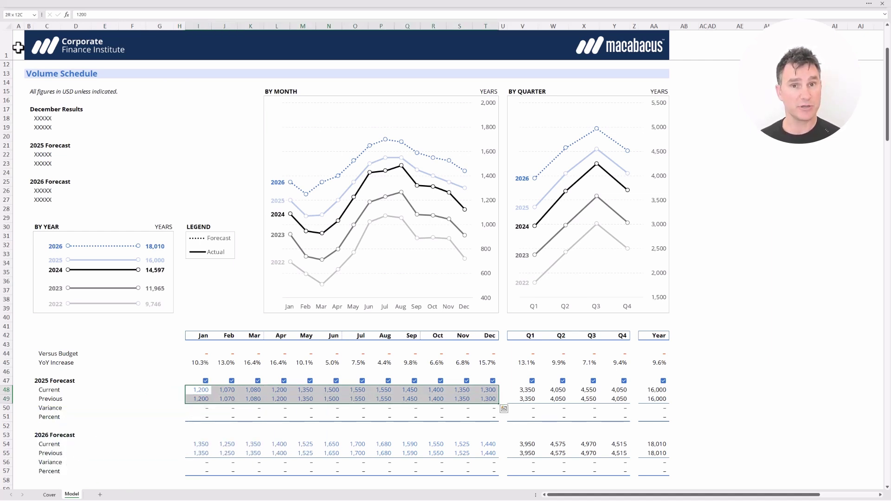
key("Down")
key("Down")
key("Down")
key("Down")
key("Down")
key("Down")
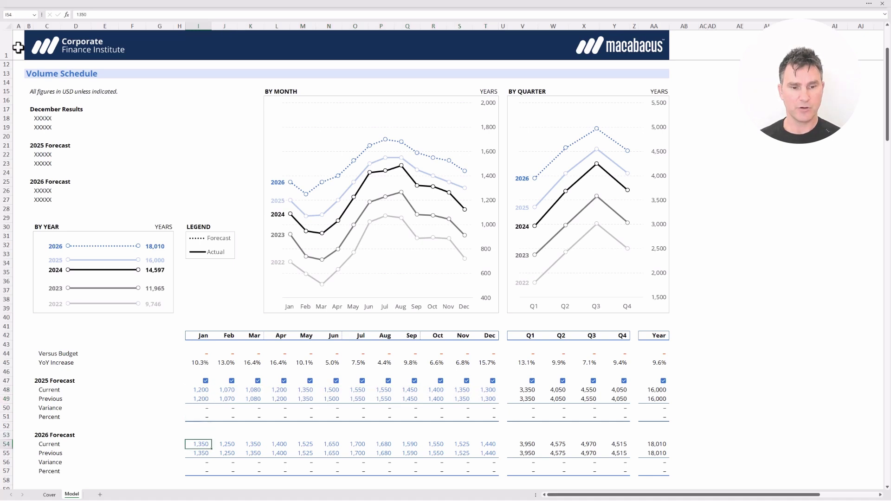
key("ctrl+shift+Right")
key("shift+Down")
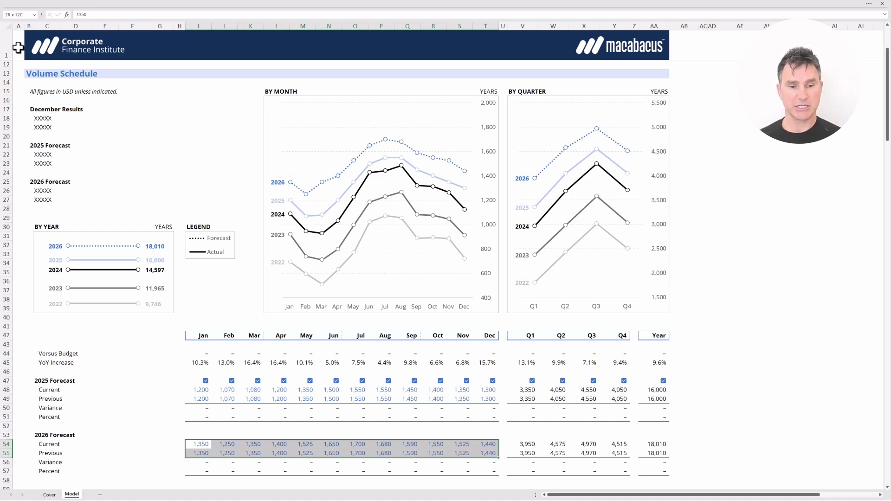
key("shift+Down")
key("shift+Down")
key("shift+Up")
key("shift+Down")
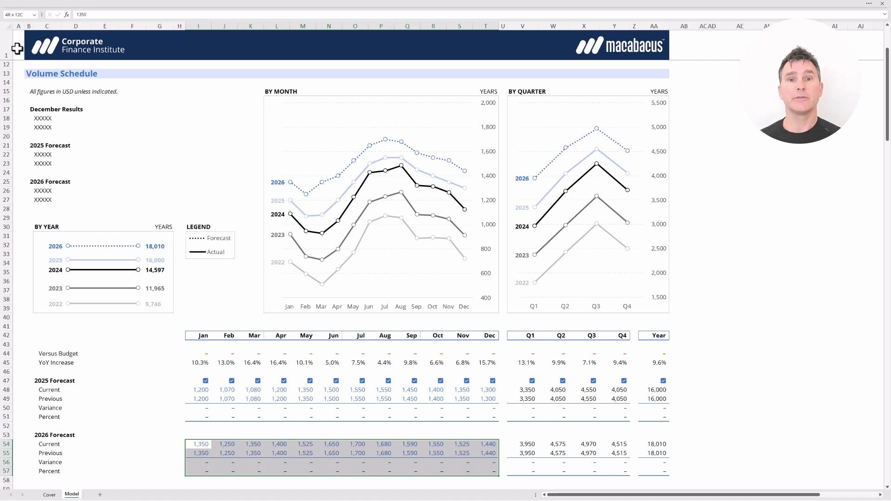
key("Up")
key("Up")
key("Up")
key("Up")
key("Up")
key("Up")
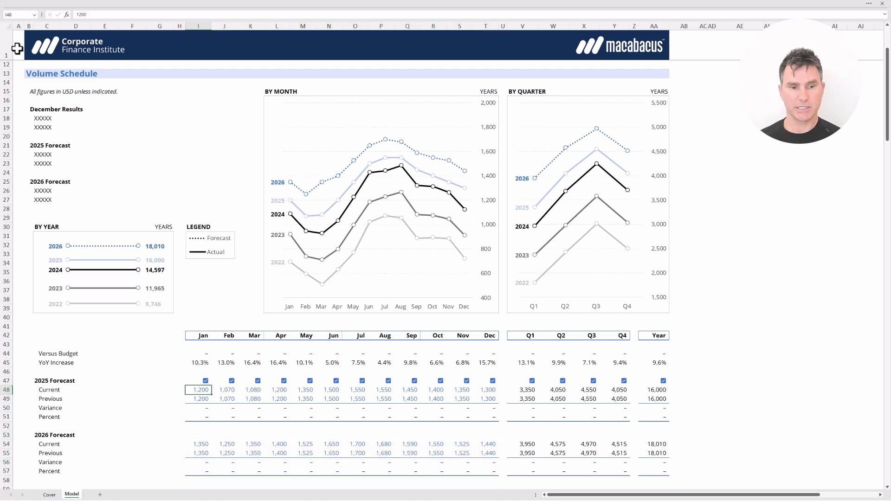
key("ctrl+shift+Right")
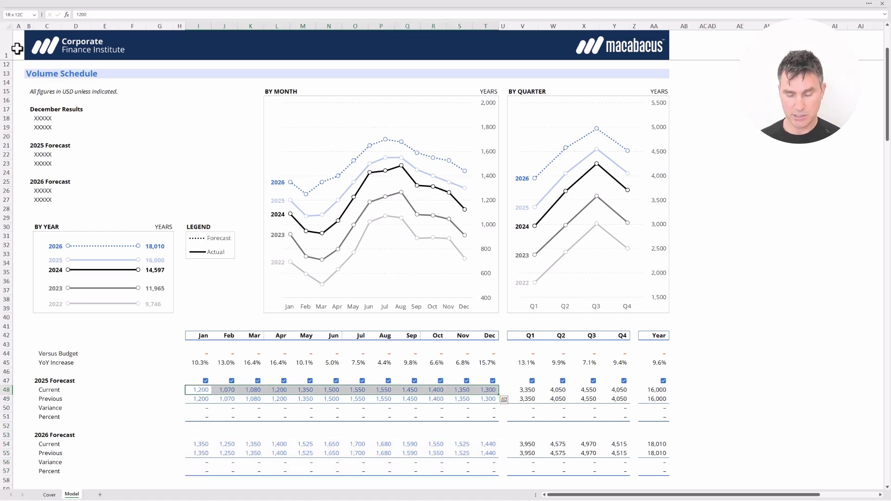
key("Page_Down")
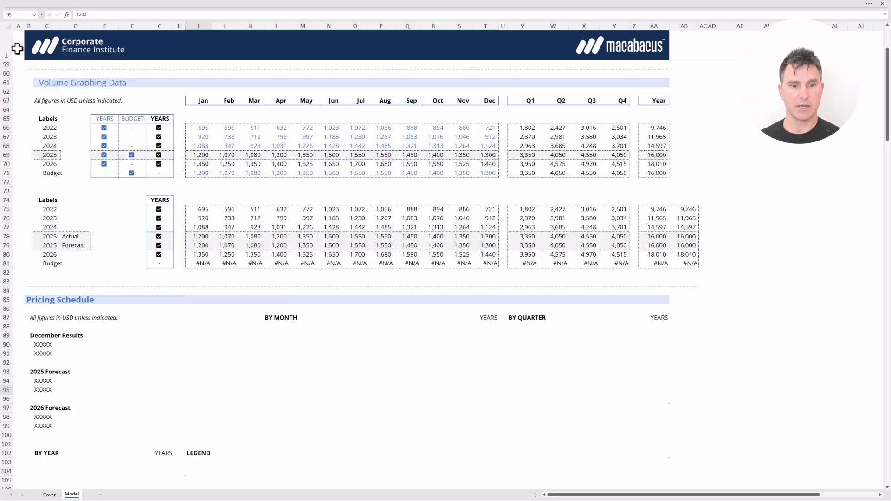
key("Up")
key("Up")
key("Up")
key("Up")
key("Up")
key("Up")
key("Up")
key("Up")
key("Up")
key("Up")
key("Up")
key("Up")
key("Up")
key("Up")
key("Up")
key("Up")
key("Up")
key("Up")
key("Up")
key("Up")
key("Up")
key("Up")
key("Up")
key("Up")
key("ctrl+shift+Right")
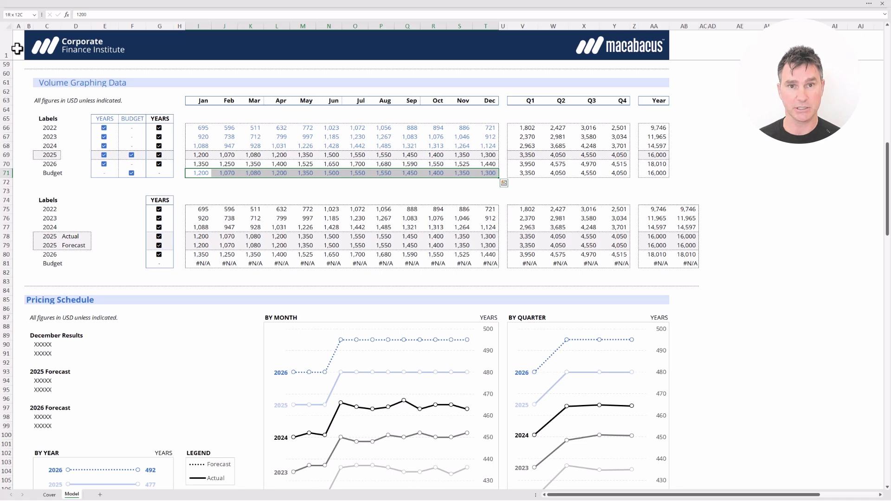
key("Escape")
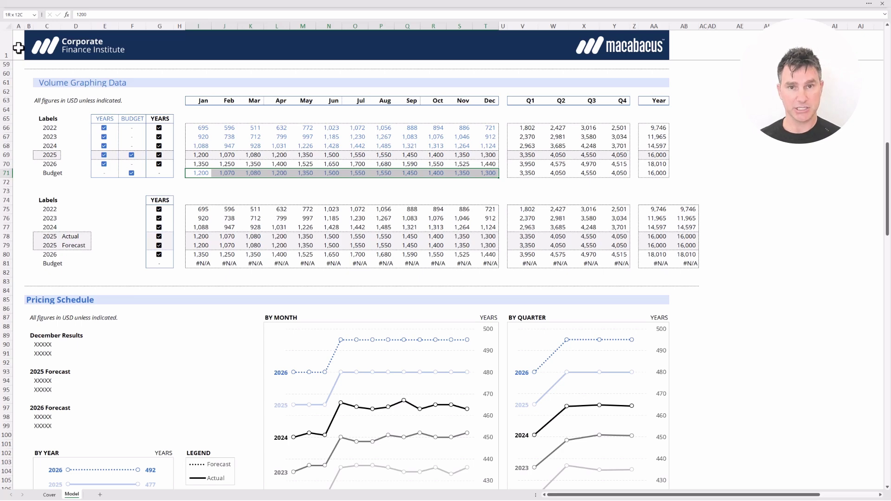
Step: Set the Graph Toggle in E9 to BUDGET so the charts show only Budget
key("Page_Up")
key("Page_Up")
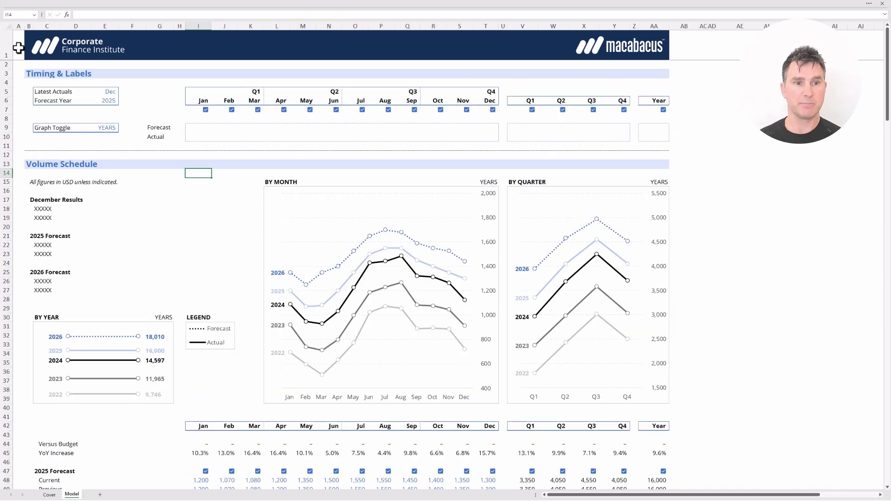
key("Left")
key("Left")
key("Left")
key("Up")
key("Up")
key("Up")
key("Up")
key("Up")
key("Left")
key("alt+Down")
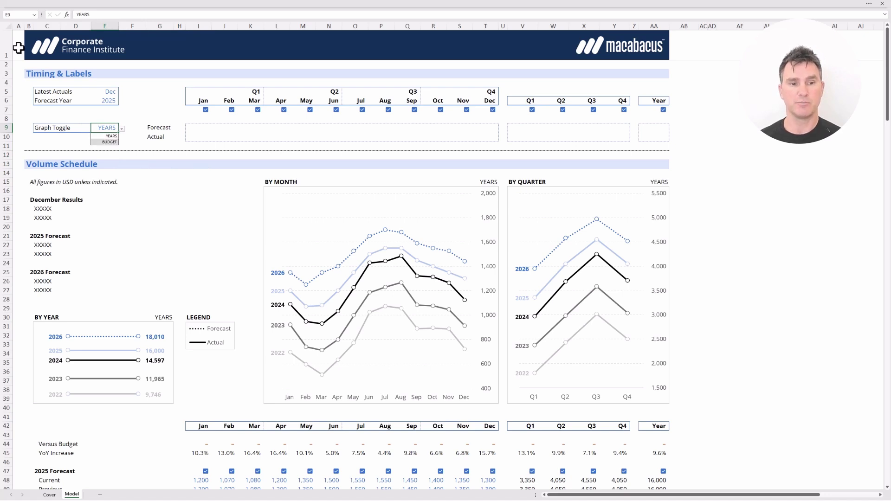
key("Return")
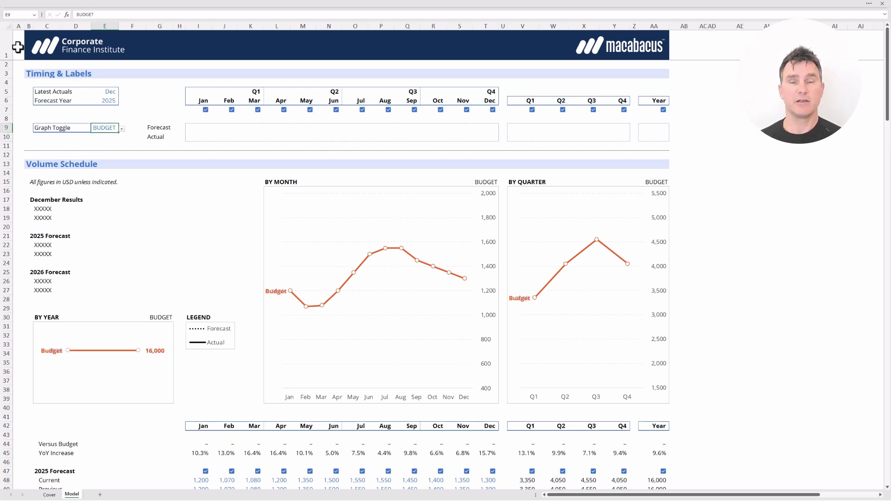
Step: Switch the Graph Toggle back to YEARS to restore the 2022–2026 chart lines
key("alt+Down")
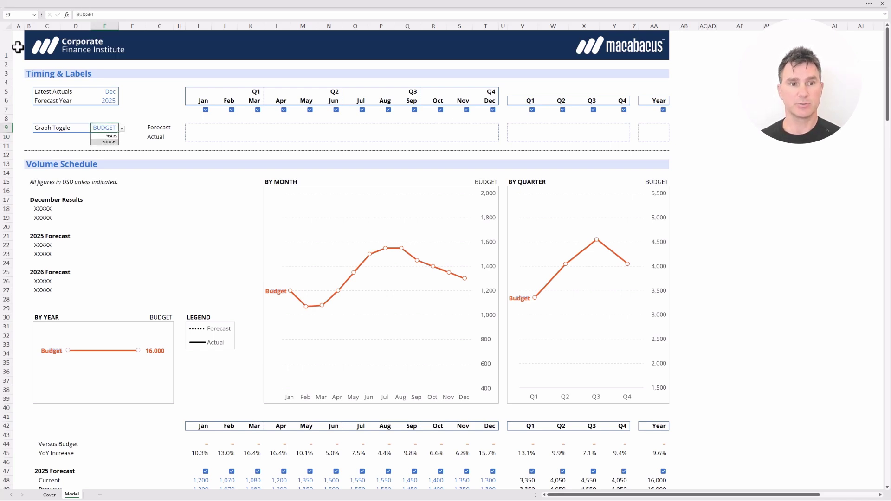
key("Up")
key("Return")
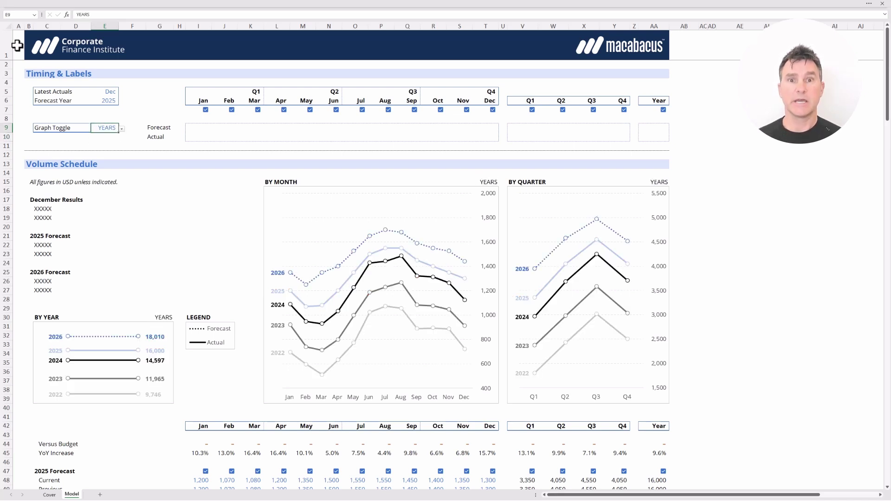